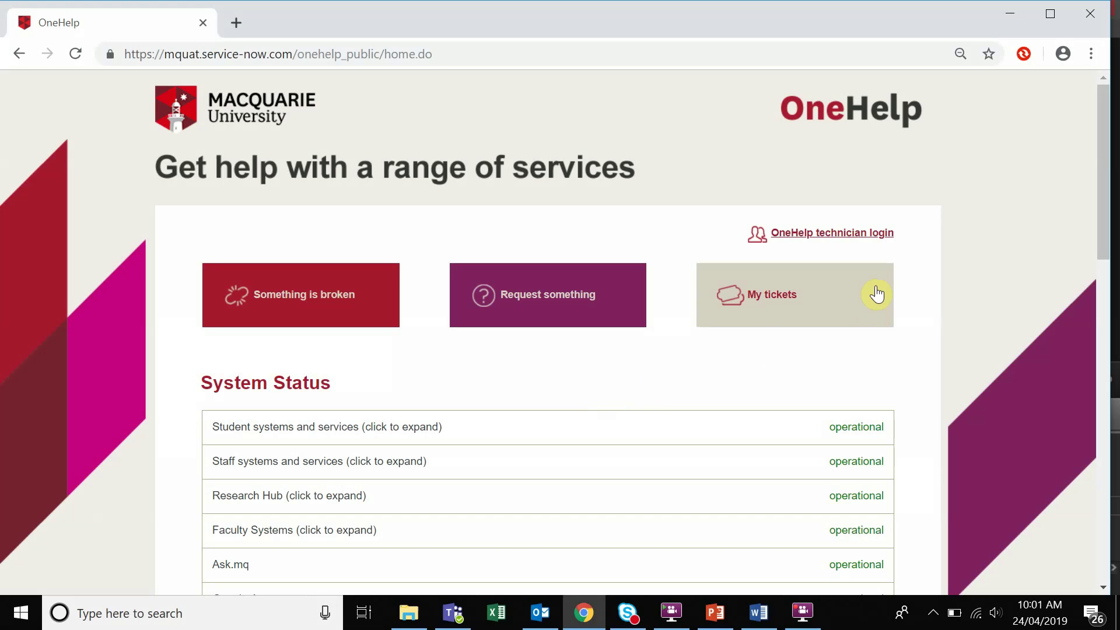
- Log in to OneHelp through the technician login using the saved credentials
left_click(847, 233)
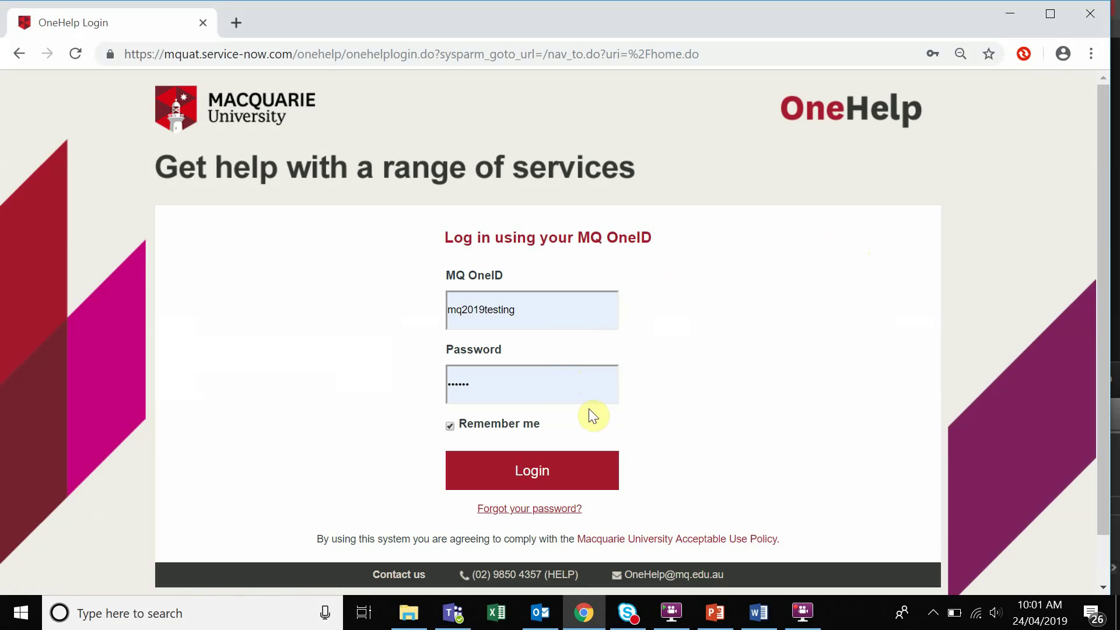
left_click(585, 477)
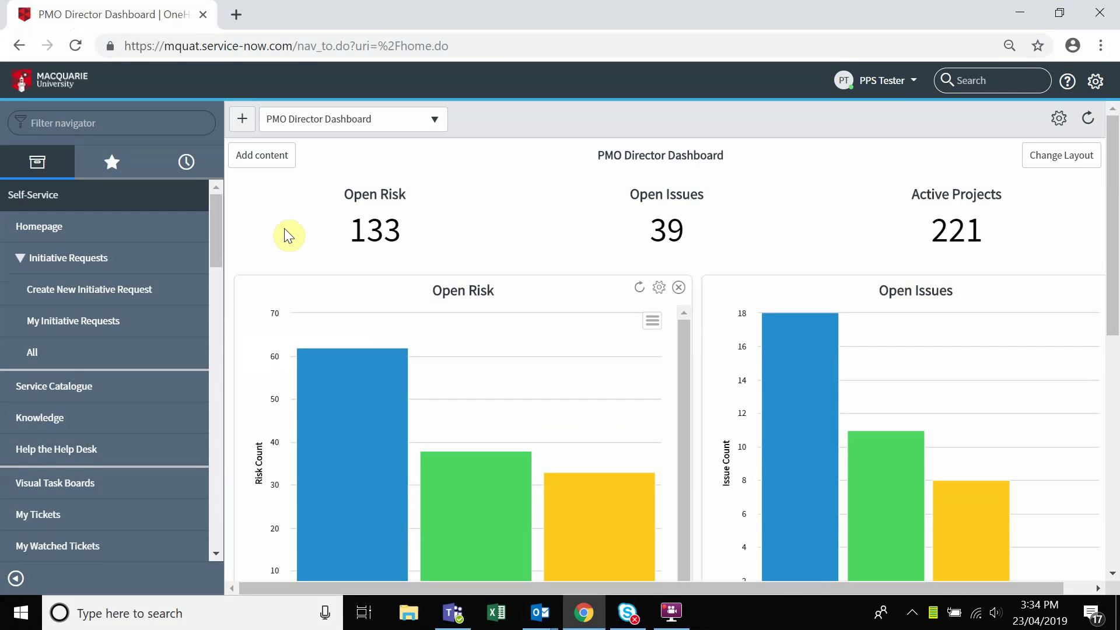
- Filter the navigator by 'resource' and scroll down to the Resource Plans module
left_click(185, 119)
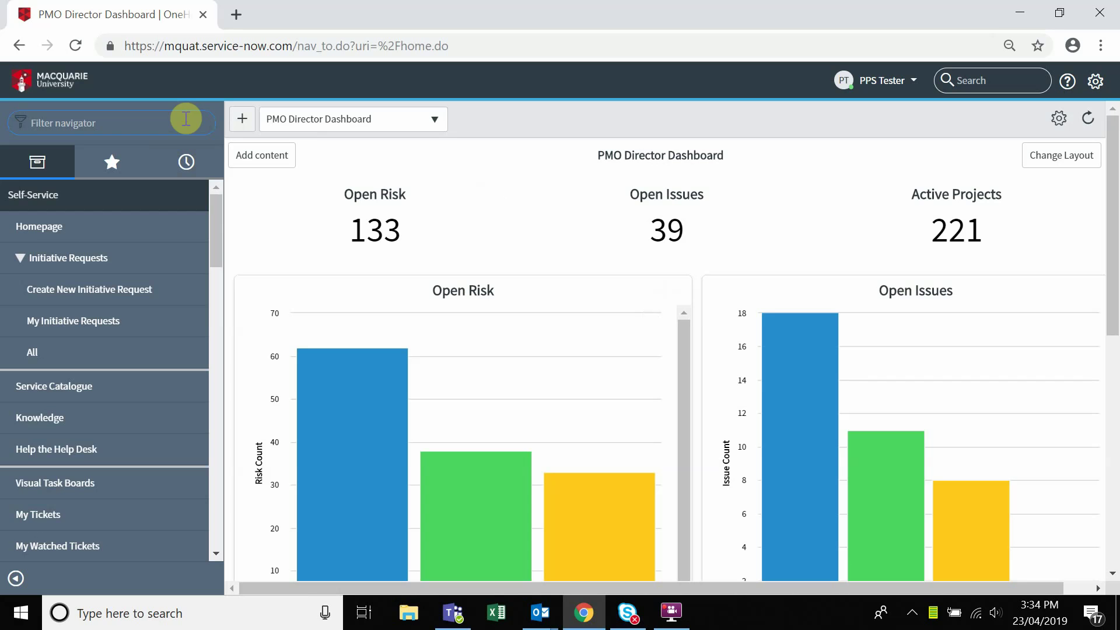
type("reso")
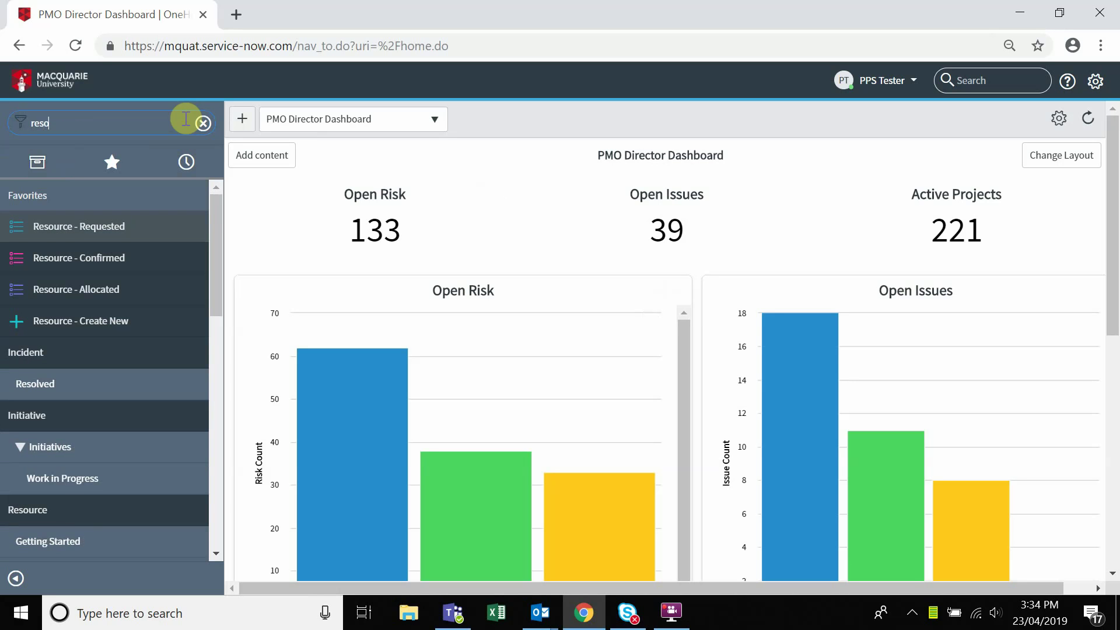
type("urce")
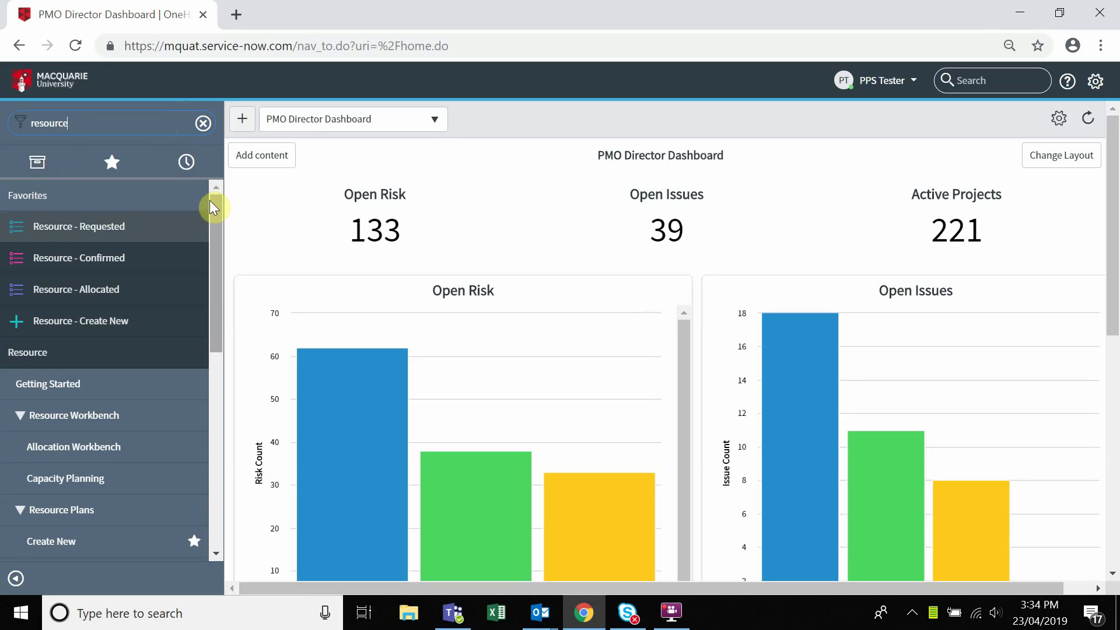
left_click_drag(213, 216, 213, 316)
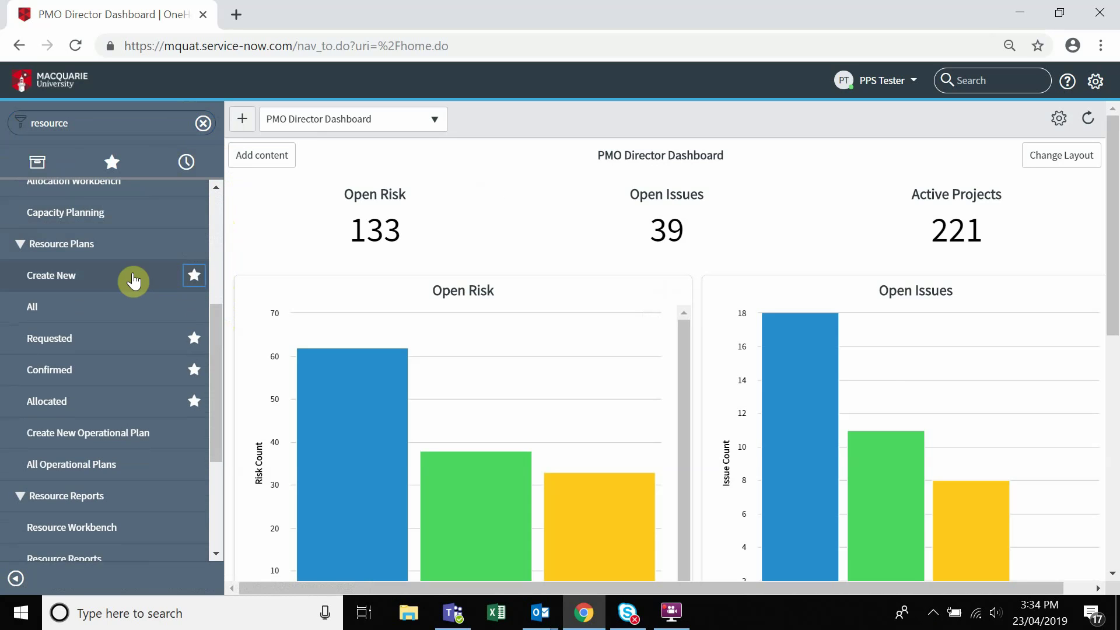
- Start a new resource plan and set its Group to IT Project Management via an 'it' search
left_click(79, 280)
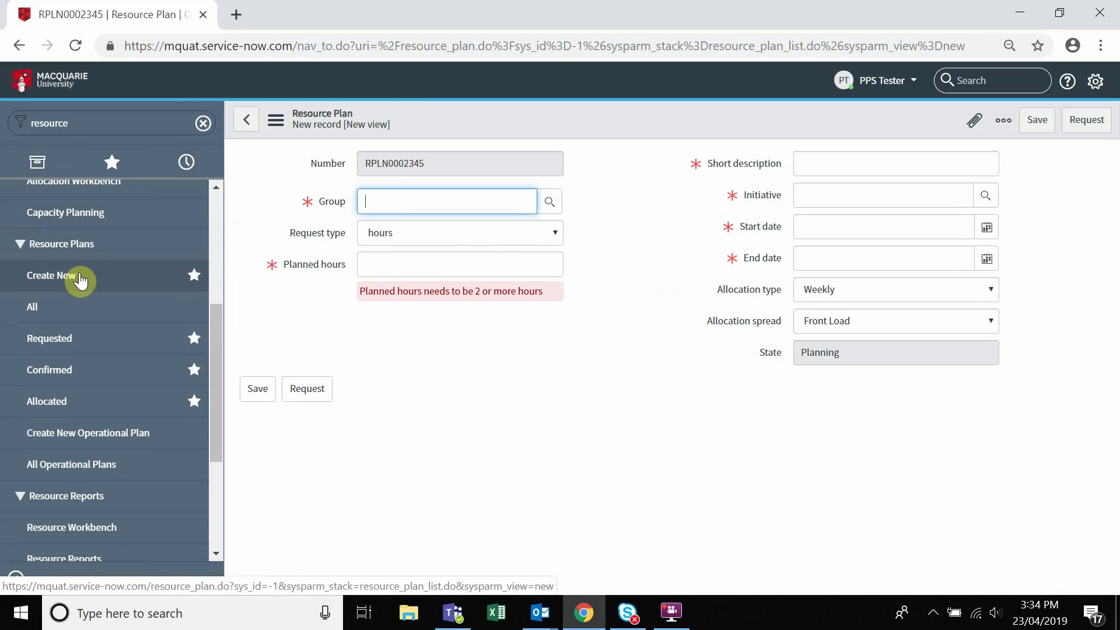
left_click(600, 215)
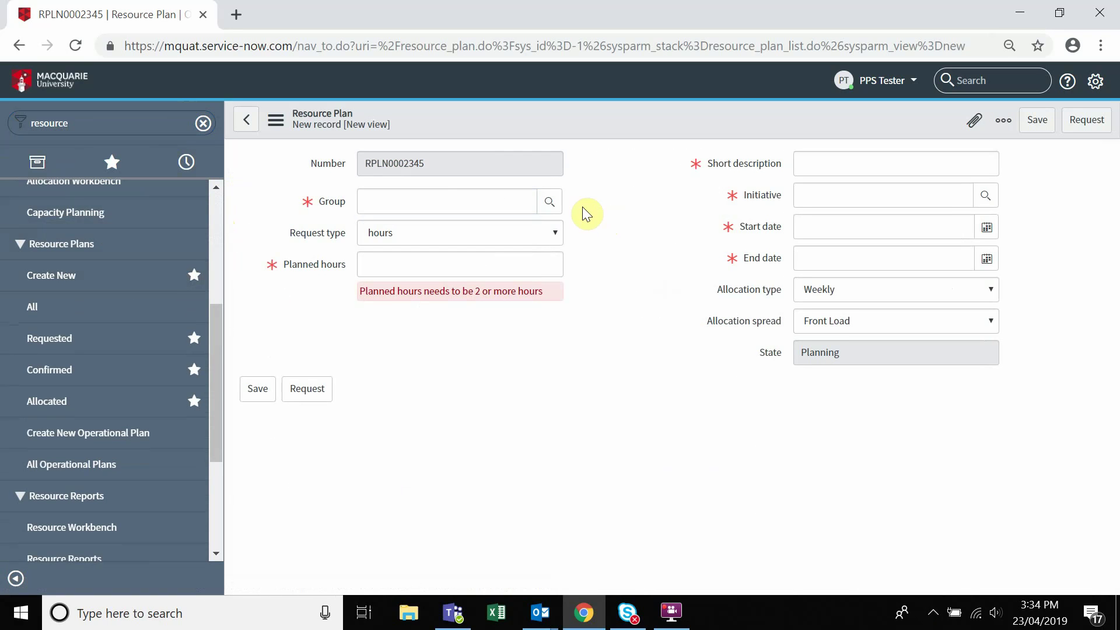
left_click(551, 202)
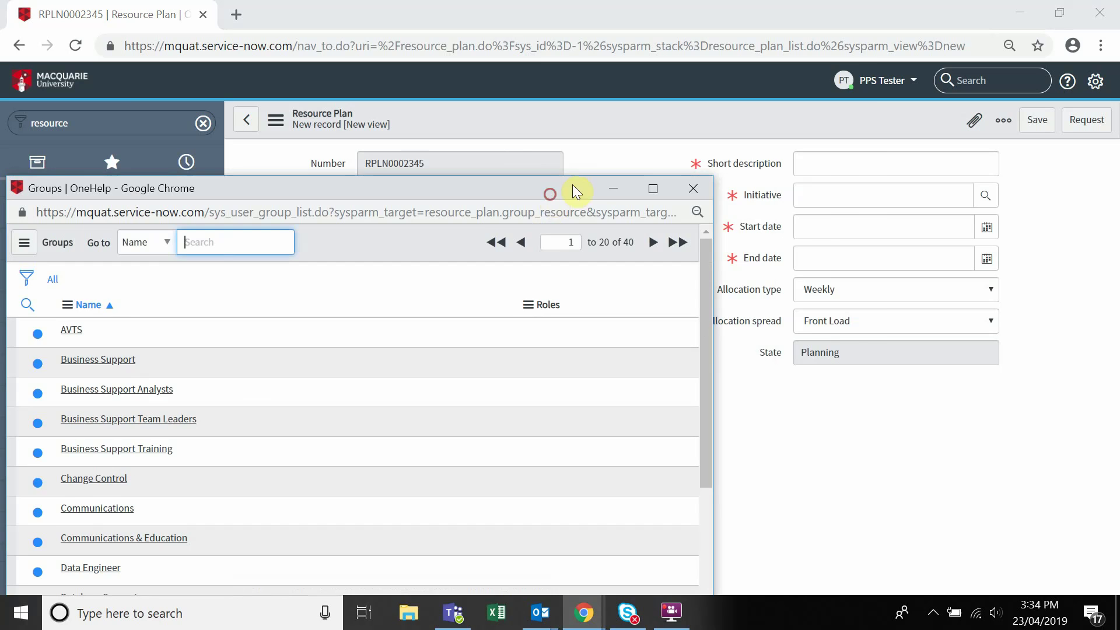
left_click_drag(572, 187, 719, 74)
type("it")
key("Return")
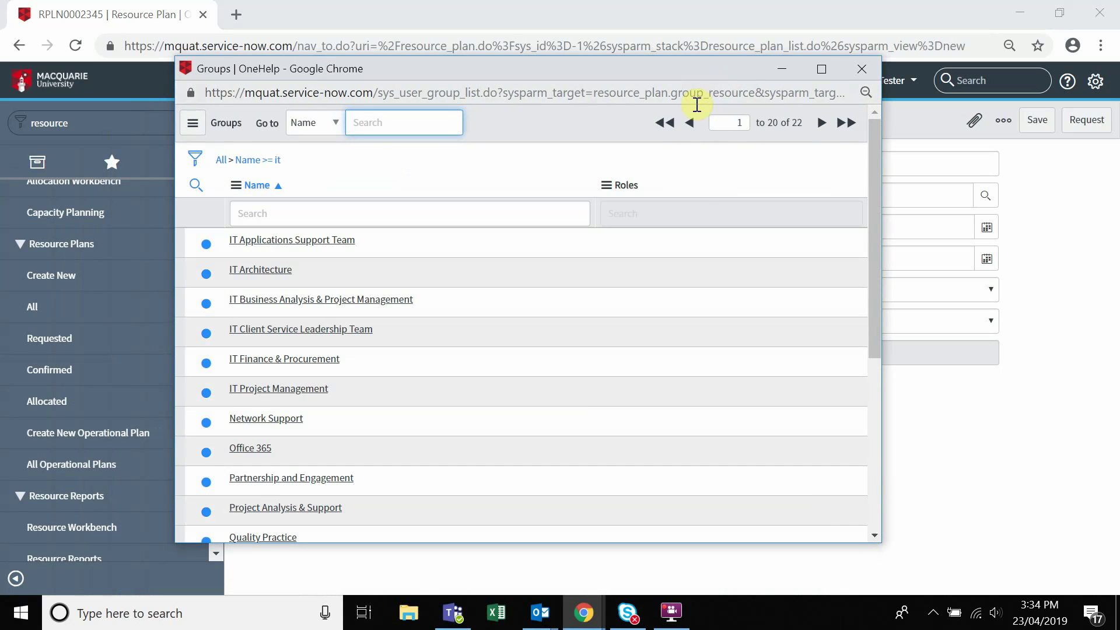
left_click(311, 394)
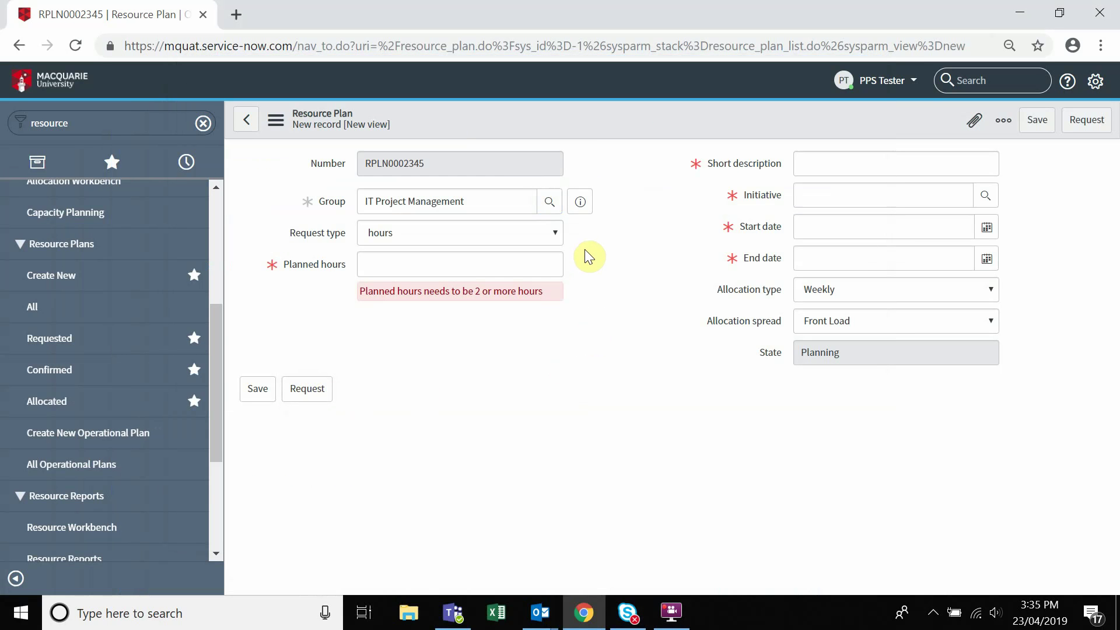
- Enter 100 as the plan's planned hours
left_click(549, 264)
type("1")
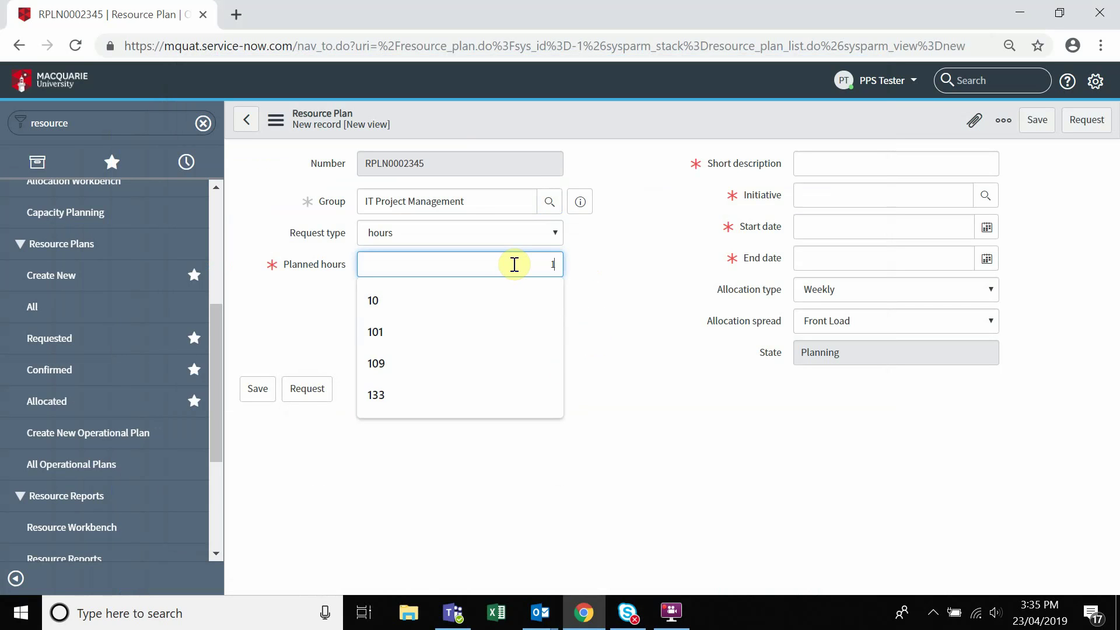
type("00")
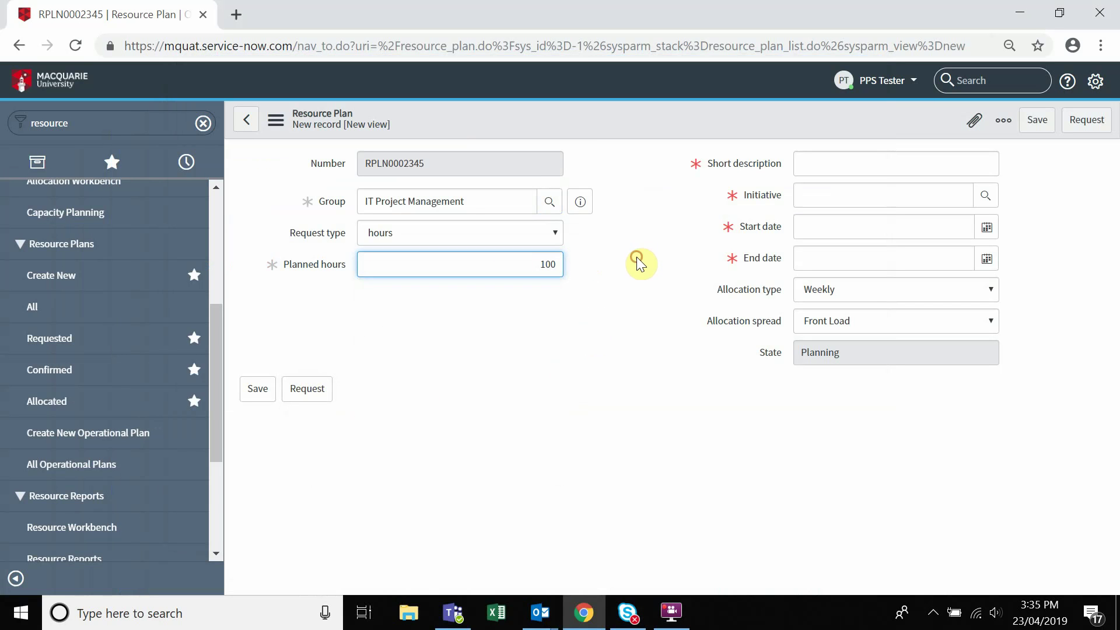
left_click(640, 259)
- Give the resource plan the short description 'New PM testing'
left_click(853, 169)
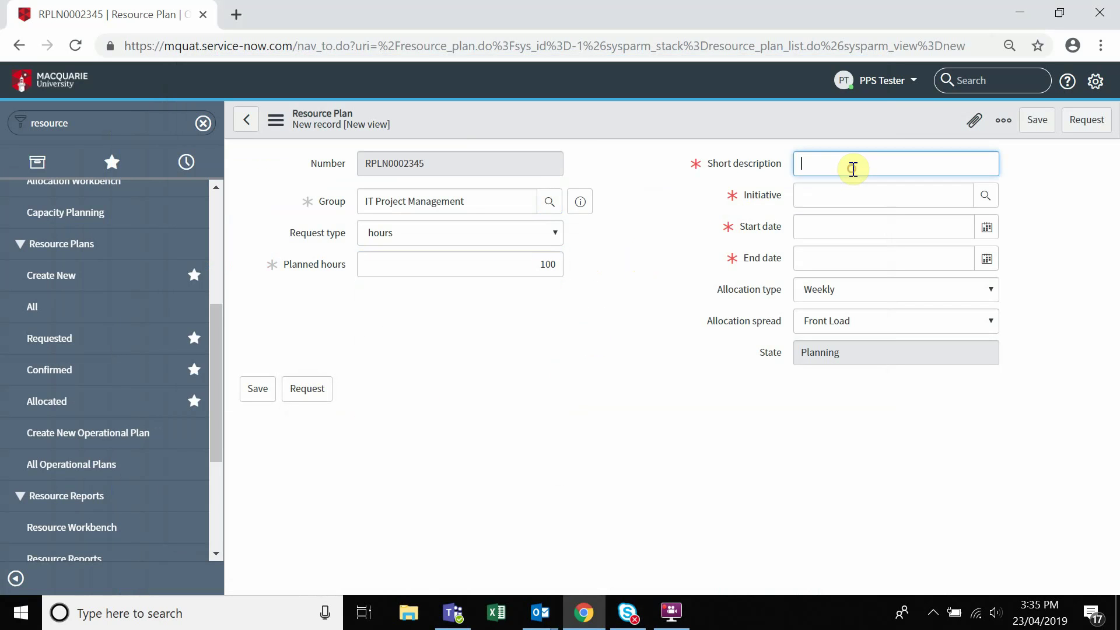
type("New PM testing")
left_click(1014, 163)
- Set the plan's Initiative to PRJ0011245 from the lookup list
left_click(990, 196)
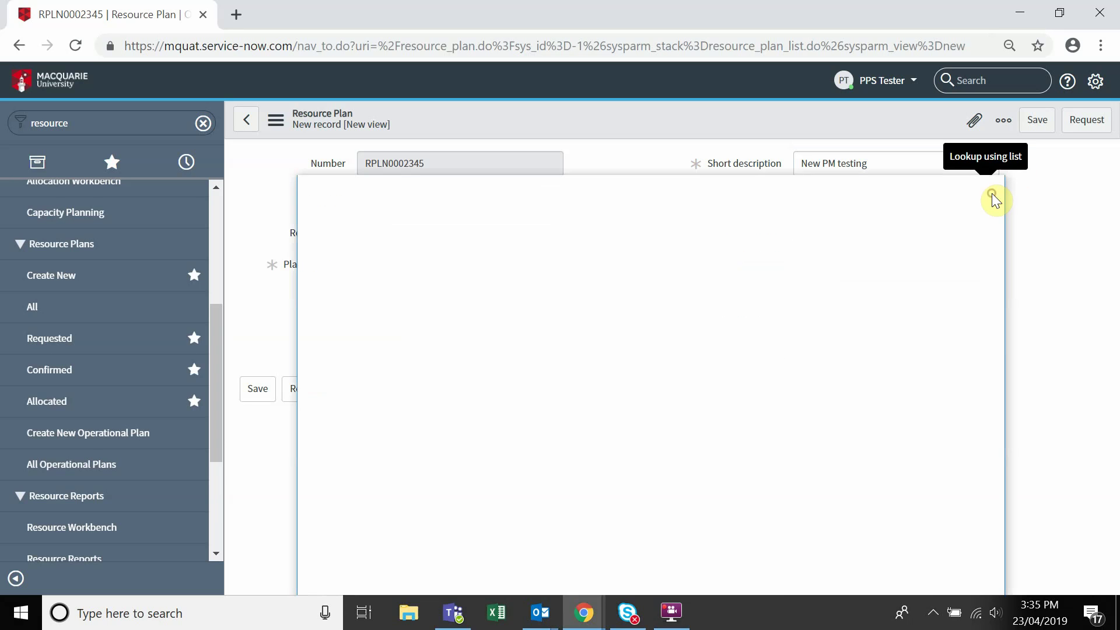
left_click_drag(872, 188, 869, 89)
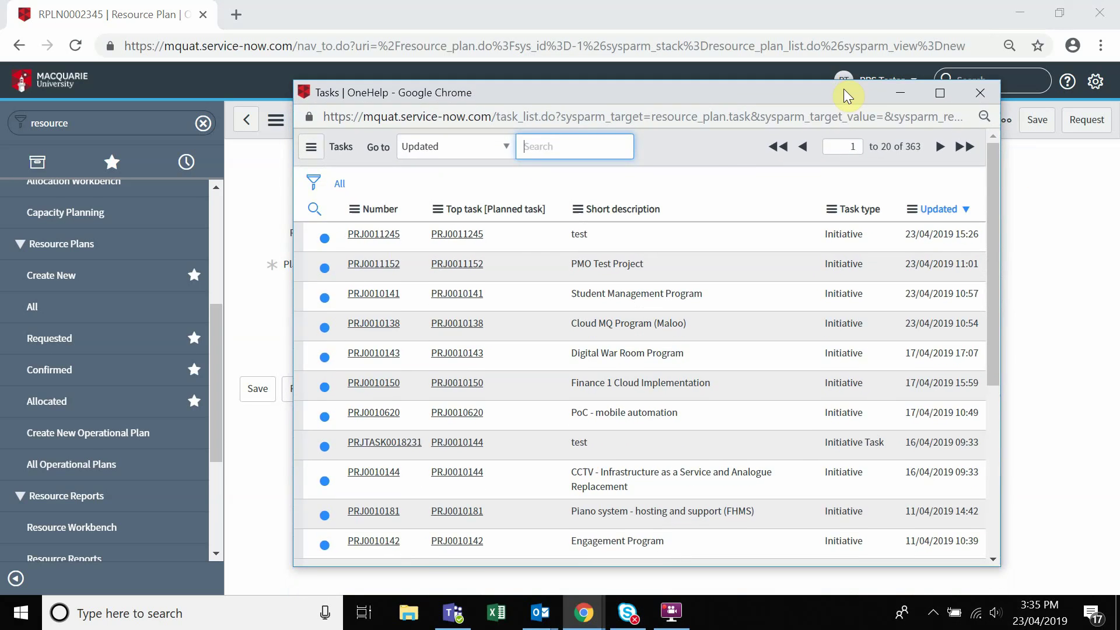
left_click(382, 233)
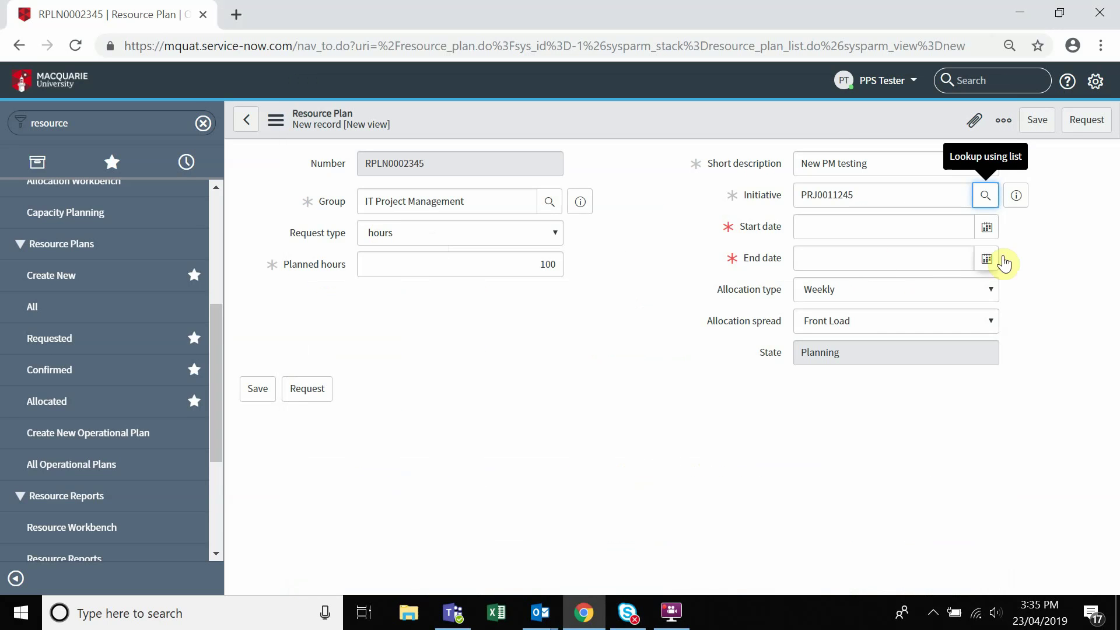
- Set the plan's start date to 03/06/2019
left_click(987, 228)
left_click(958, 258)
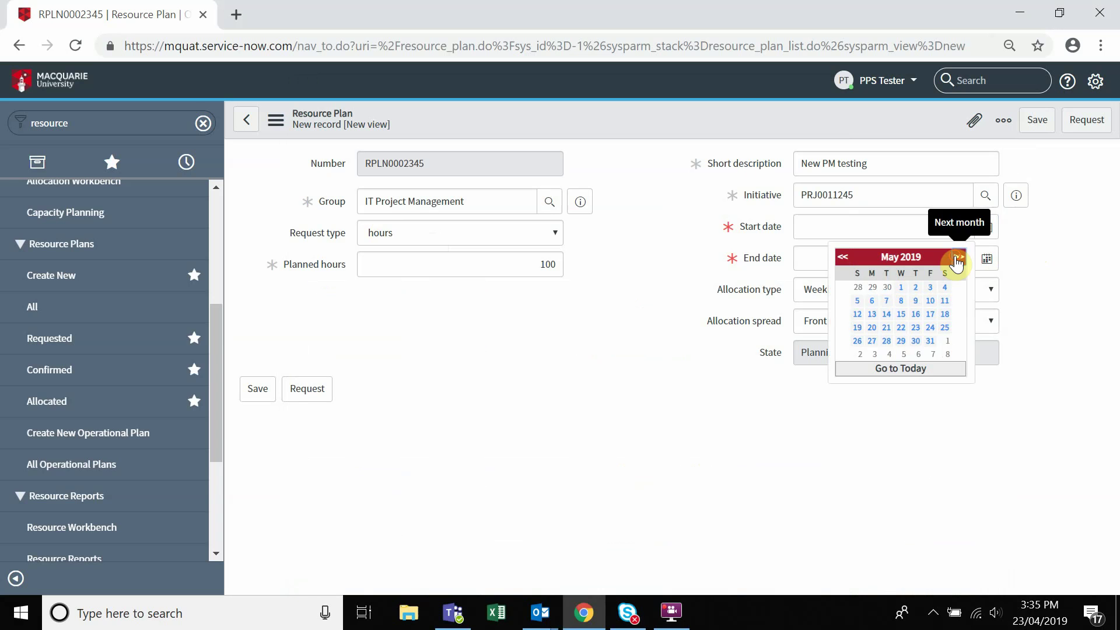
left_click(957, 259)
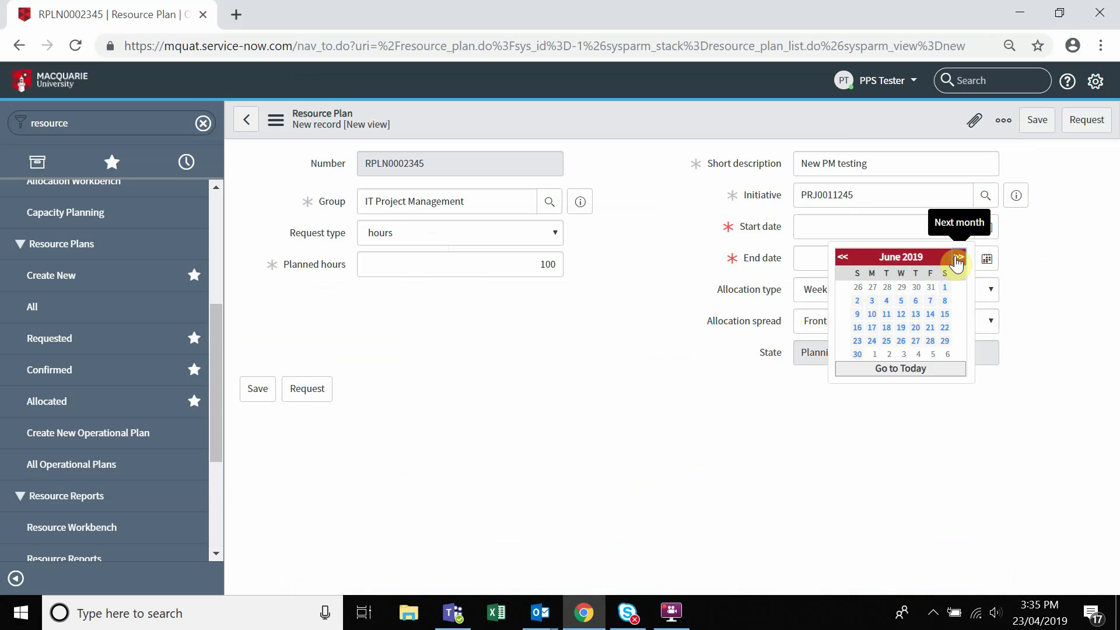
left_click(873, 301)
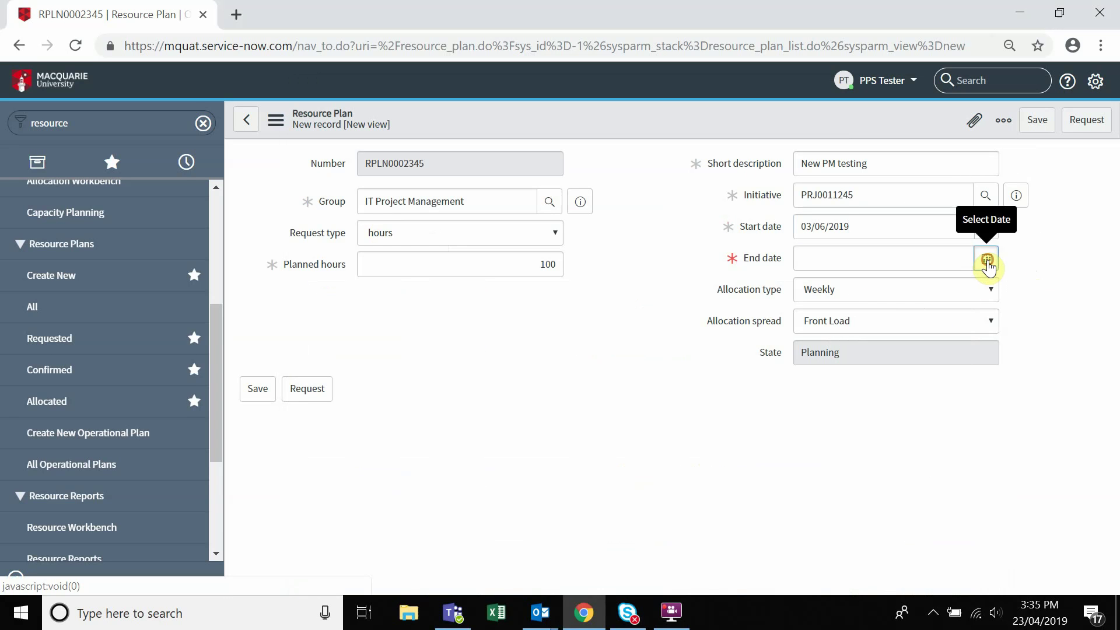
- Set the plan's end date to 28/06/2019
left_click(987, 263)
left_click(961, 290)
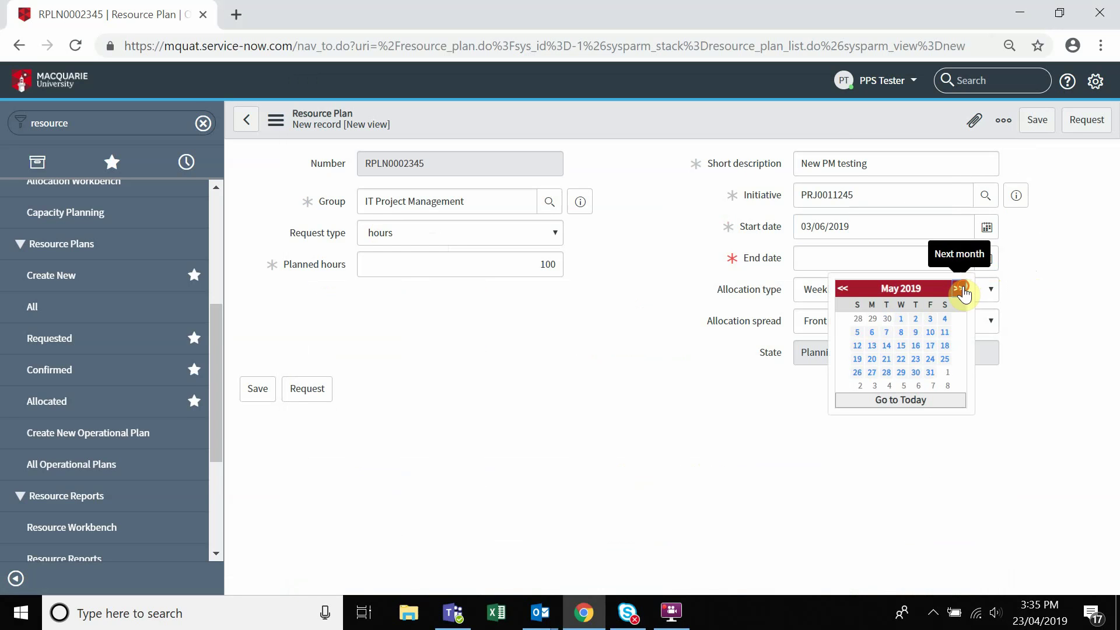
left_click(962, 292)
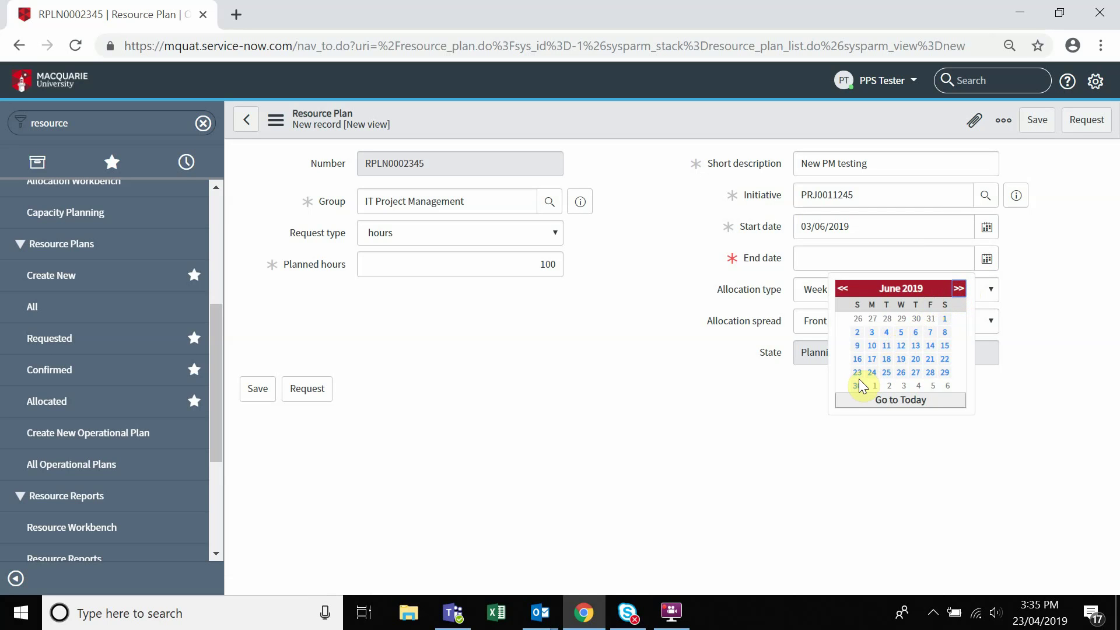
left_click(928, 373)
left_click(994, 320)
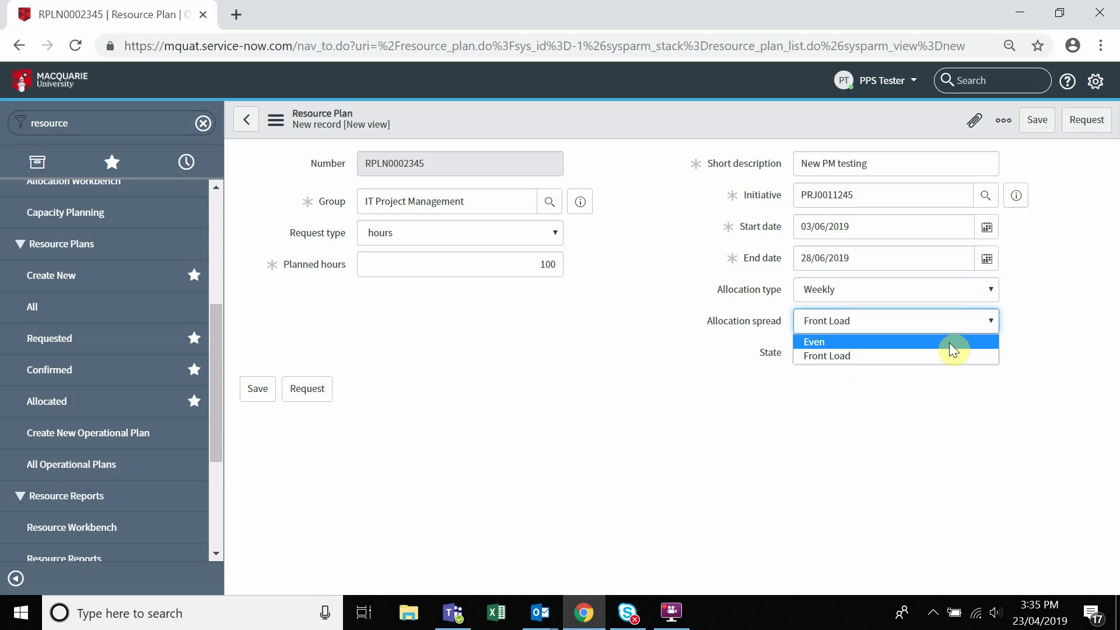
- Change the allocation spread to Even and submit the resource plan as a request
left_click(949, 342)
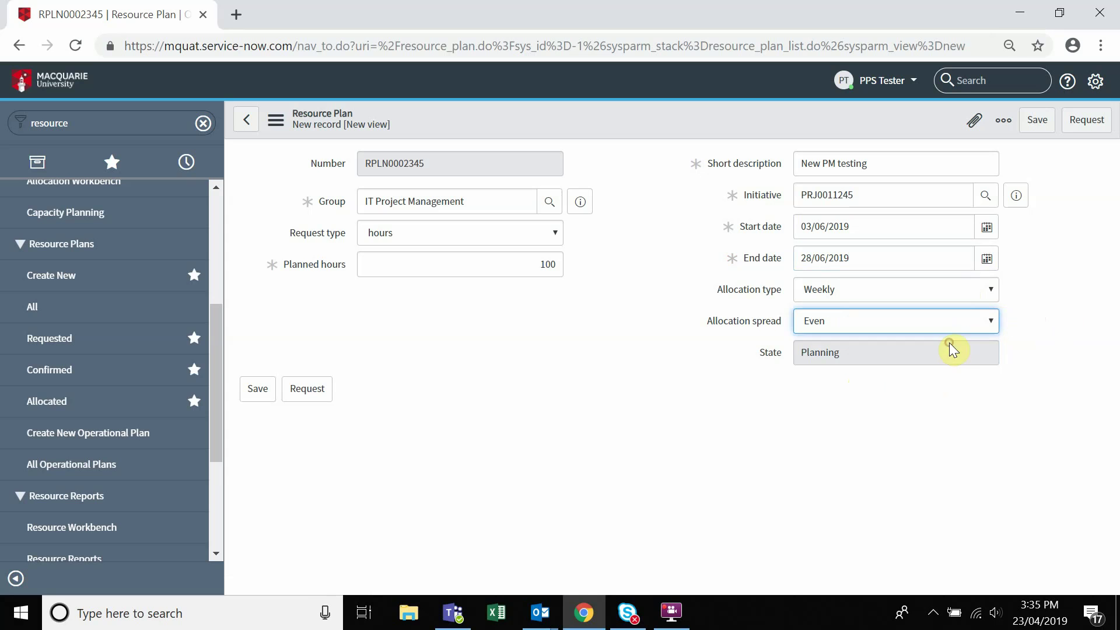
left_click(1058, 336)
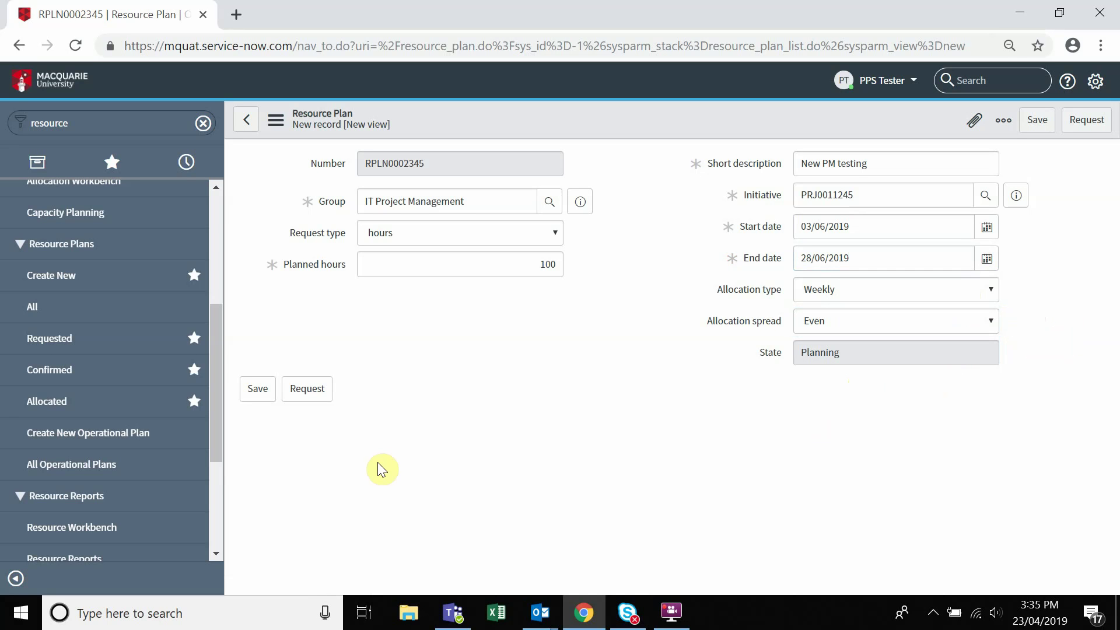
left_click(321, 400)
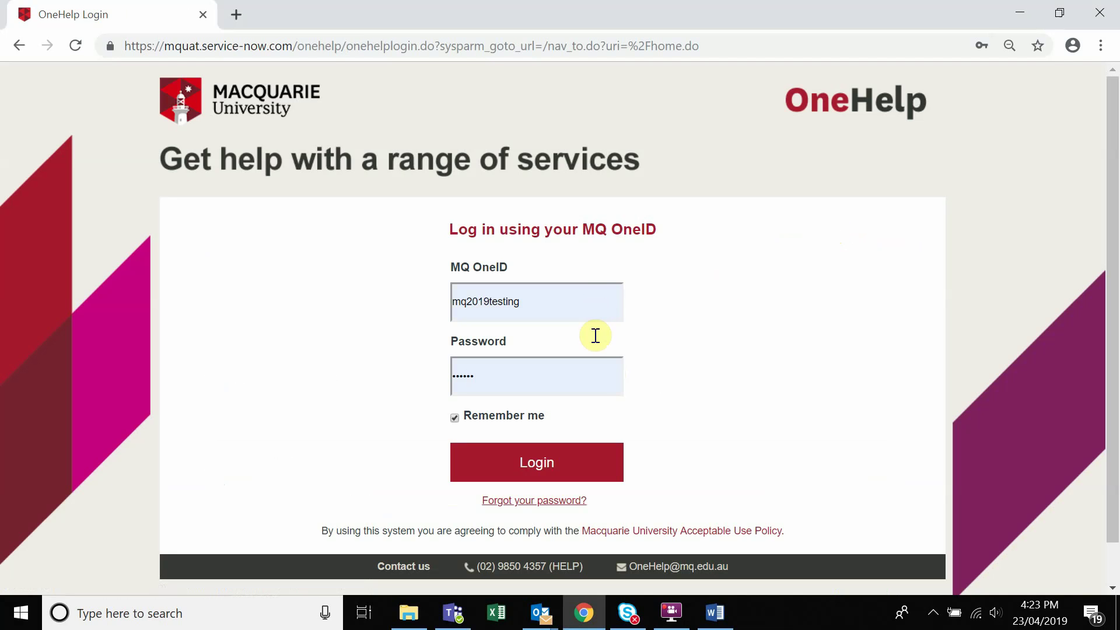
- Log back in to OneHelp with the autofilled OneID and password
left_click(571, 461)
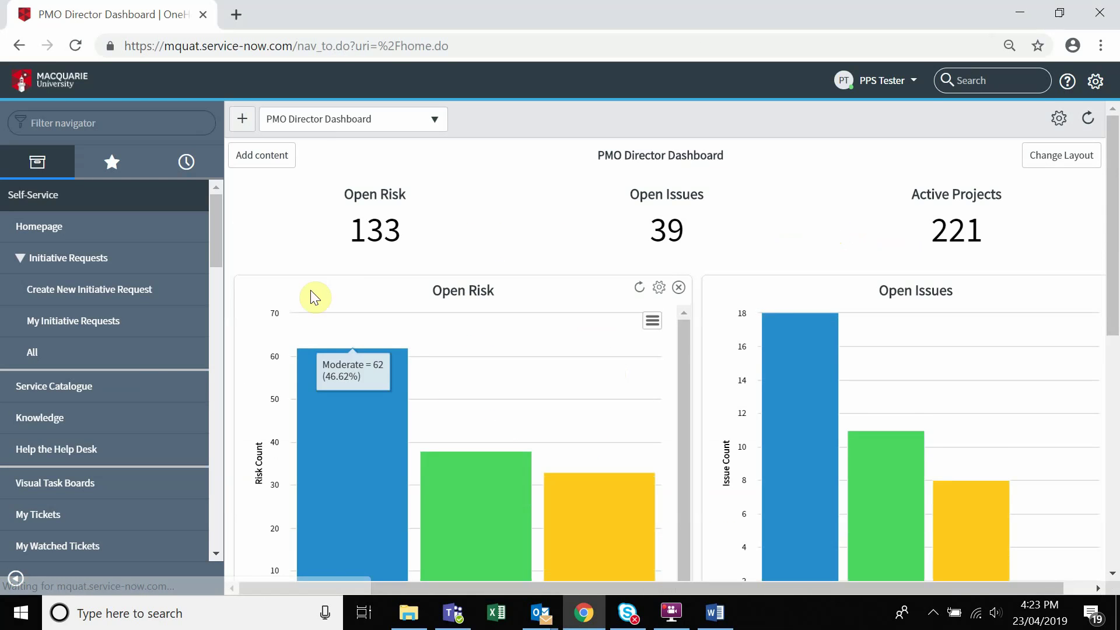
- Filter the navigator by 'initiative' and open the All Initiatives list
left_click(178, 125)
type("ini")
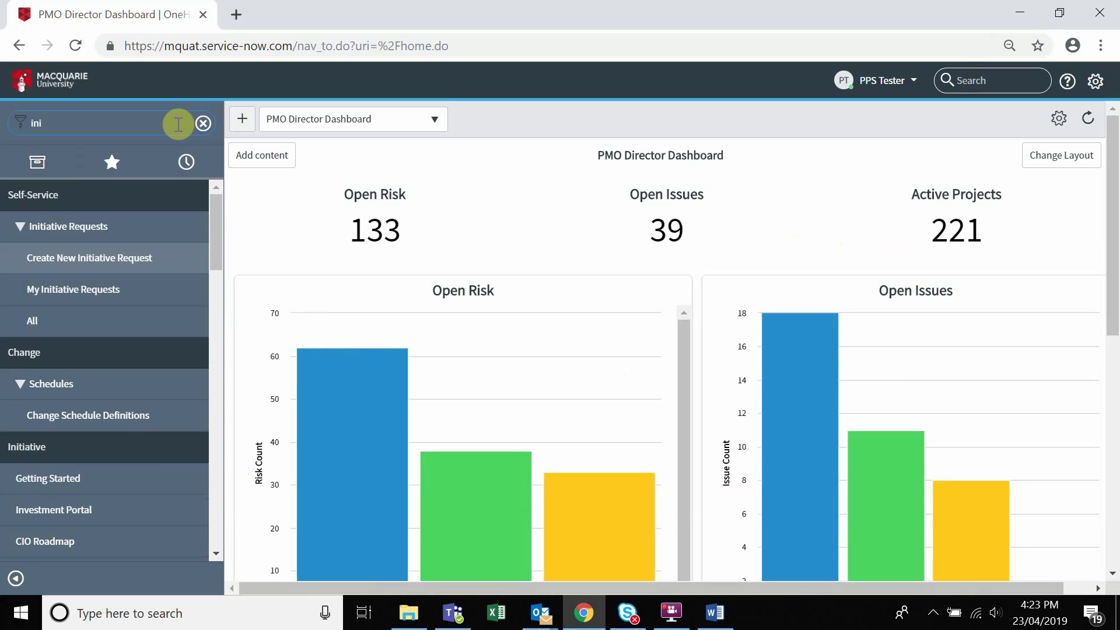
type("tiati")
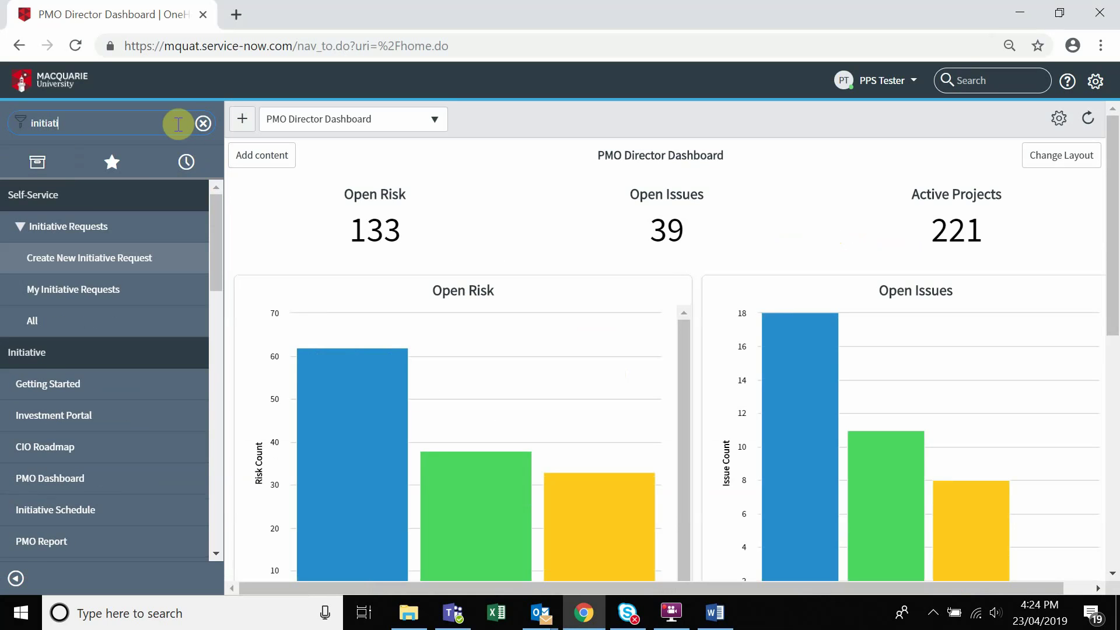
type("ve")
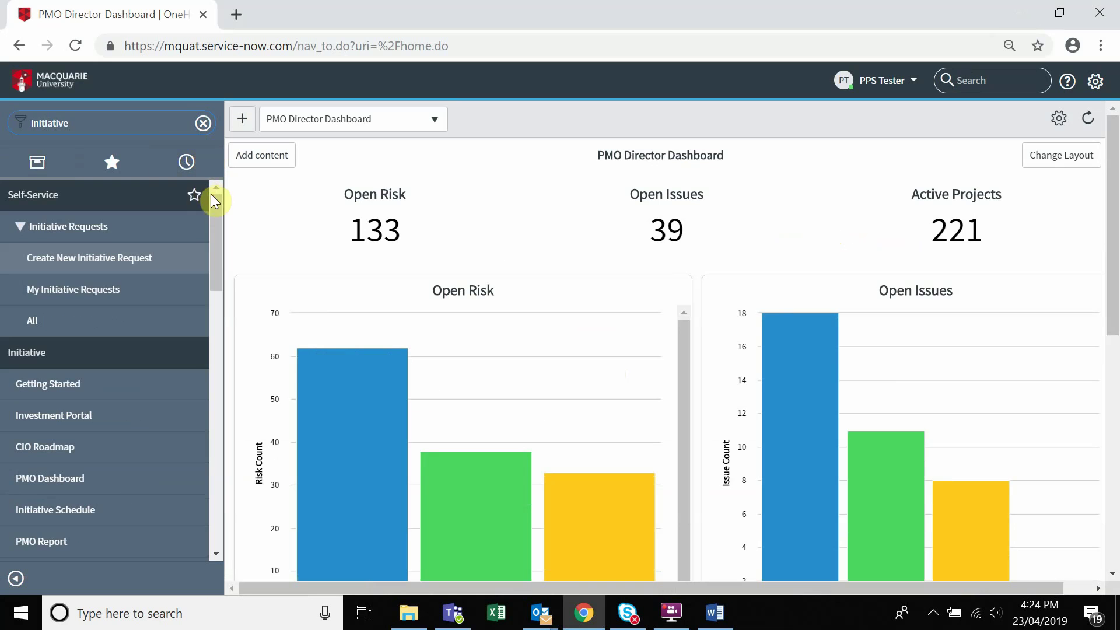
left_click_drag(216, 200, 212, 397)
mouse_move(200, 395)
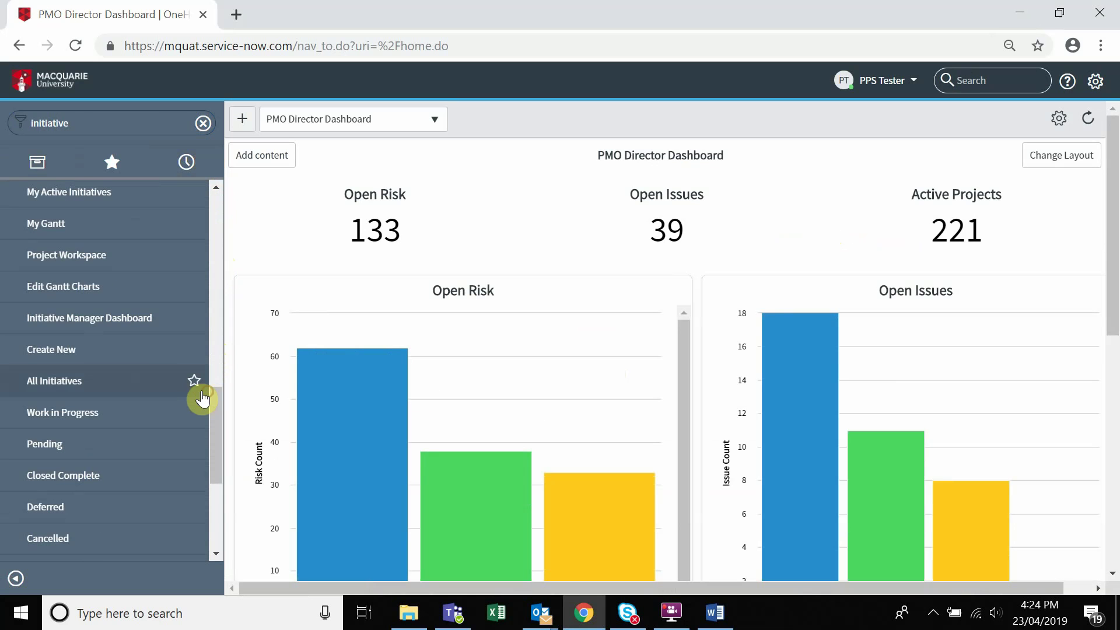
left_click(146, 385)
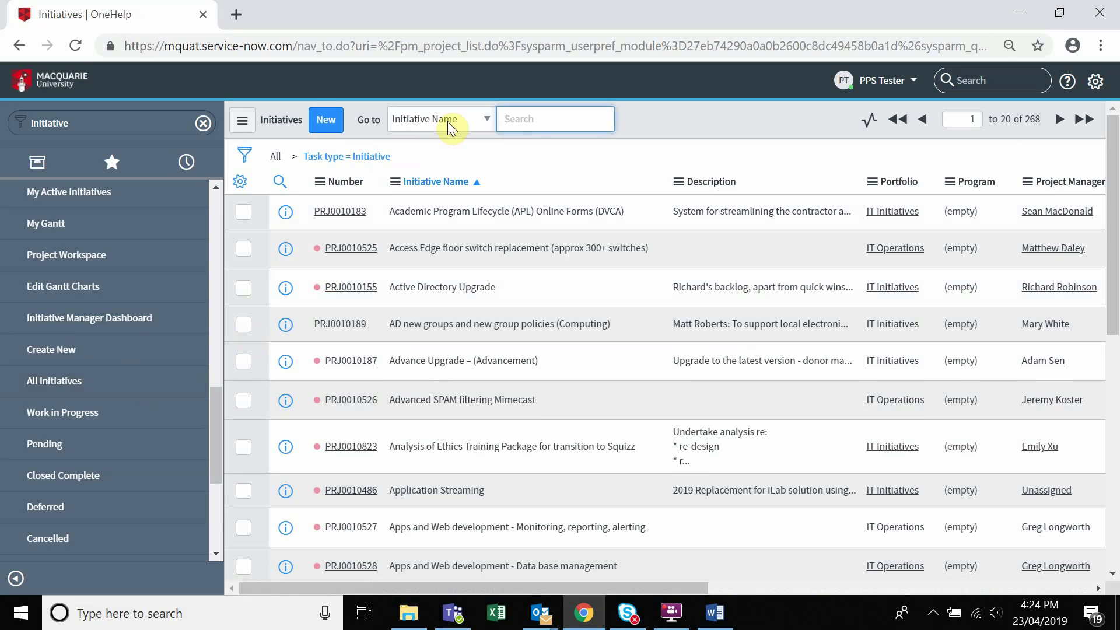
- Search initiatives by Initiative Name for 'test' and open PRJ0011245
left_click(488, 120)
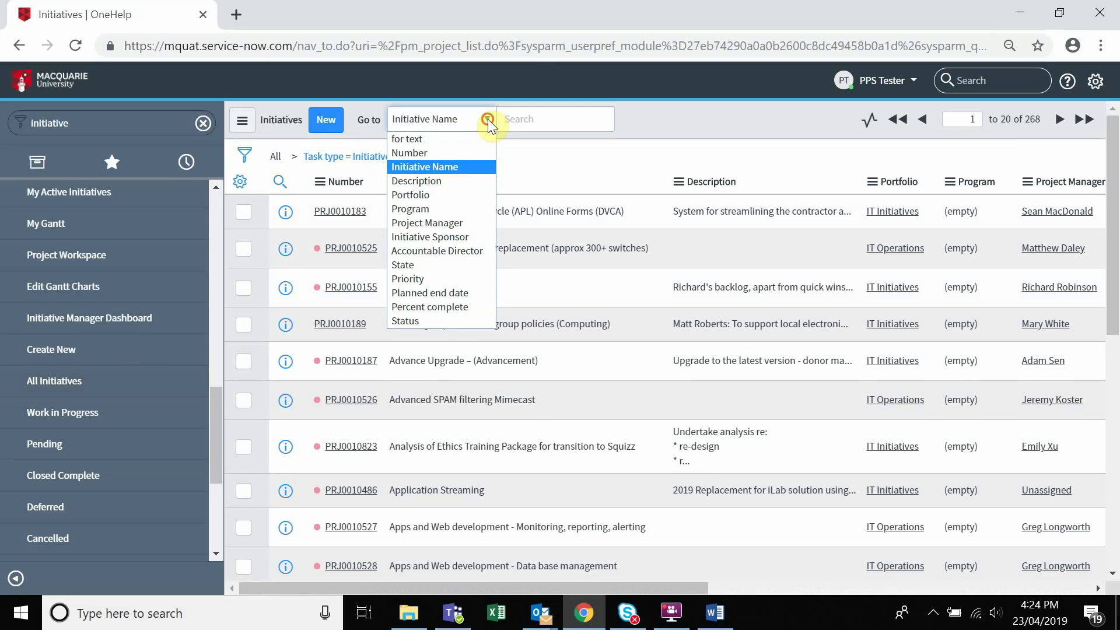
left_click(487, 119)
left_click(537, 123)
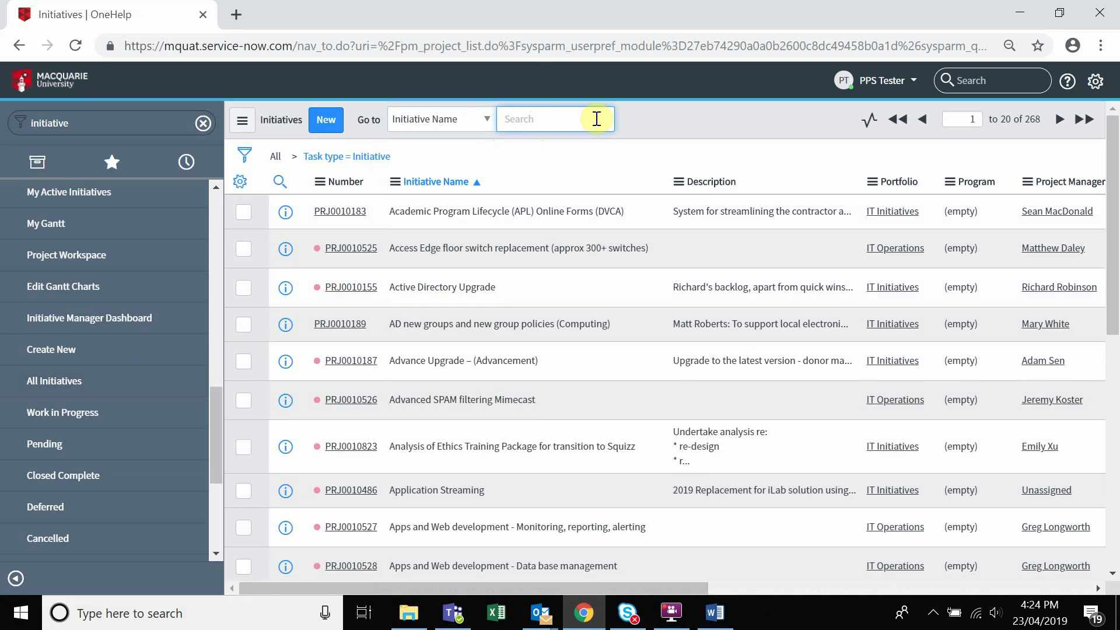
type("test")
key("Return")
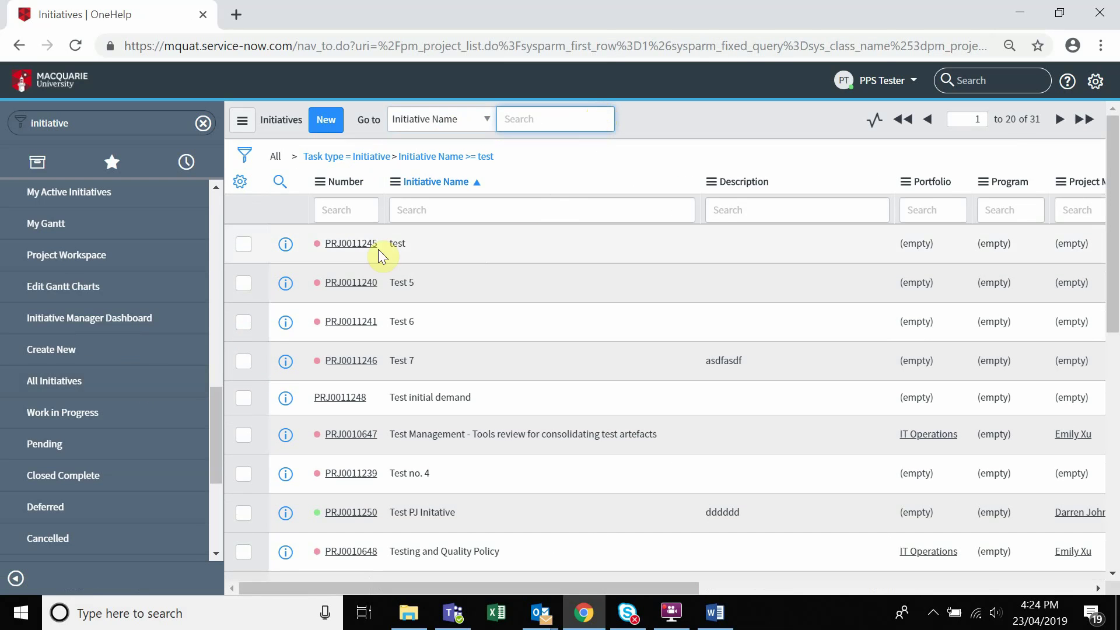
left_click(353, 243)
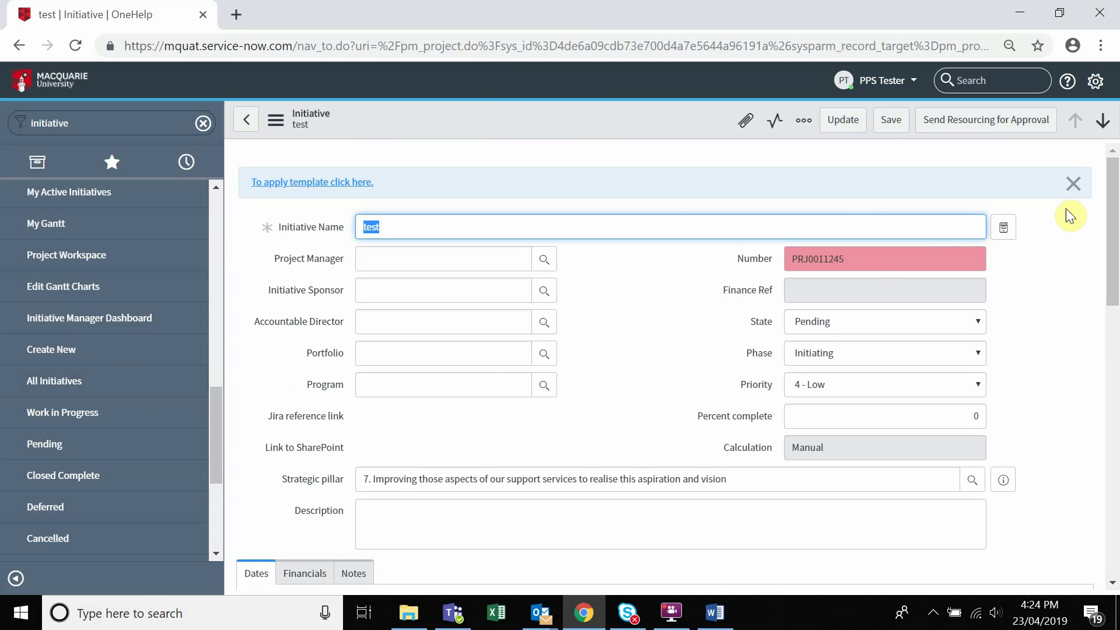
- Check the Resource Plans list shows 'New PM testing' as Requested, then start a new plan
left_click_drag(1111, 178, 1107, 420)
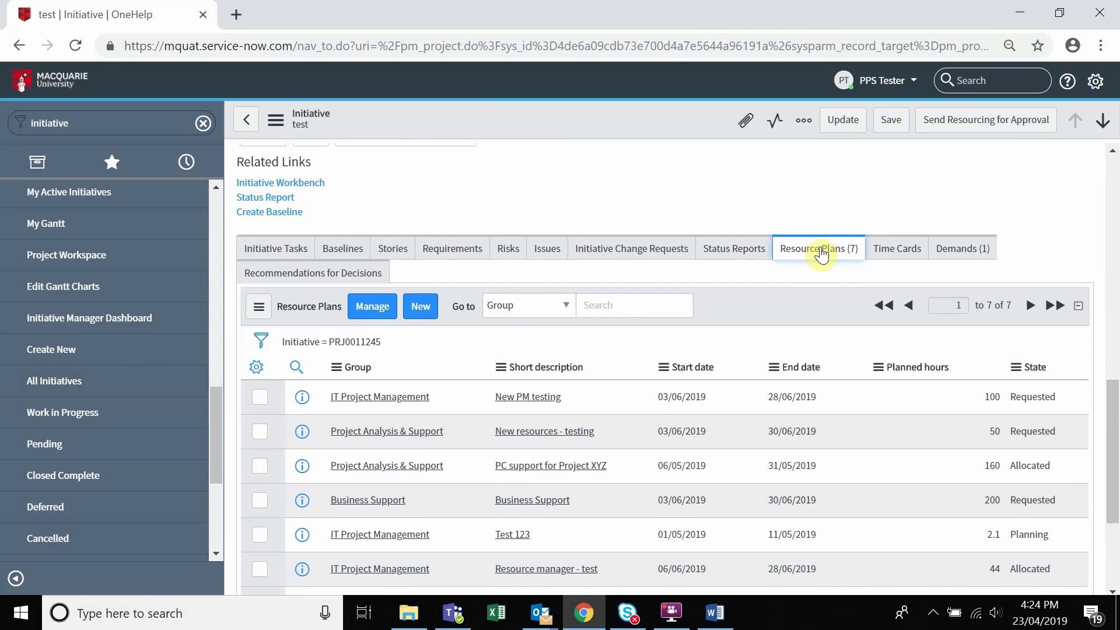
left_click(421, 306)
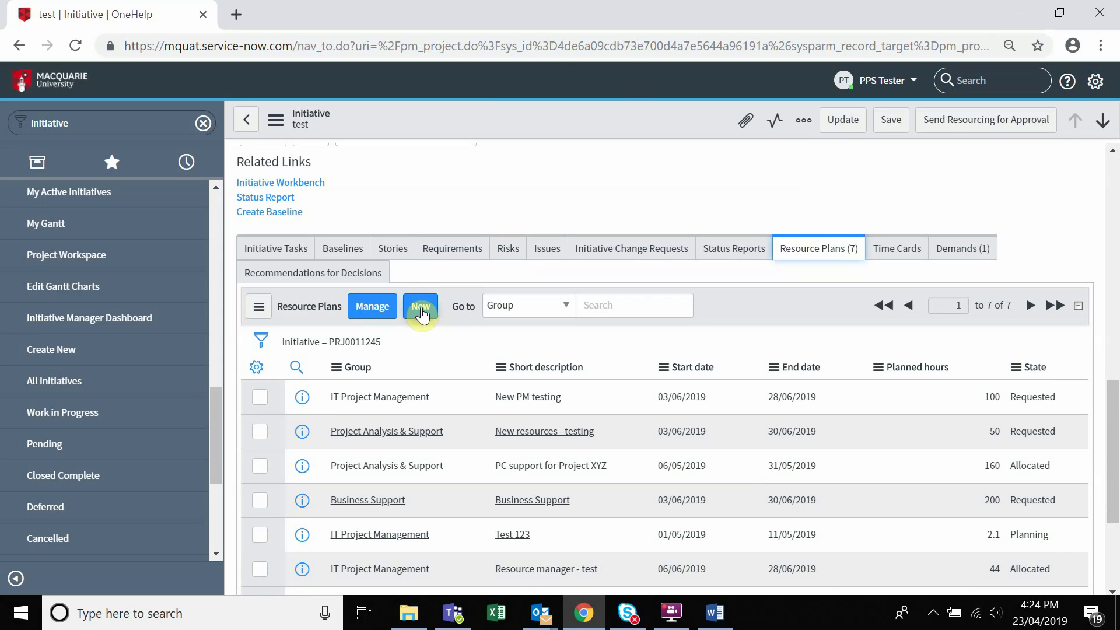